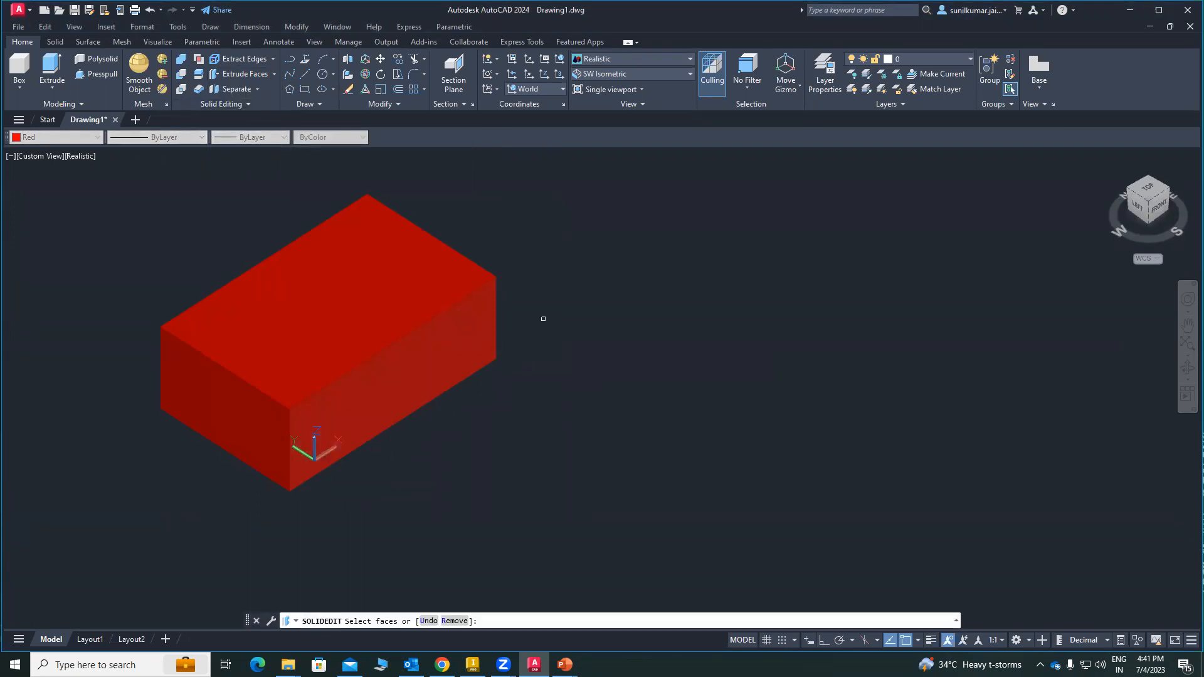
Step: Extrude the box's top face by a height of 50 with an inward taper angle
middle_drag(540, 324, 749, 395)
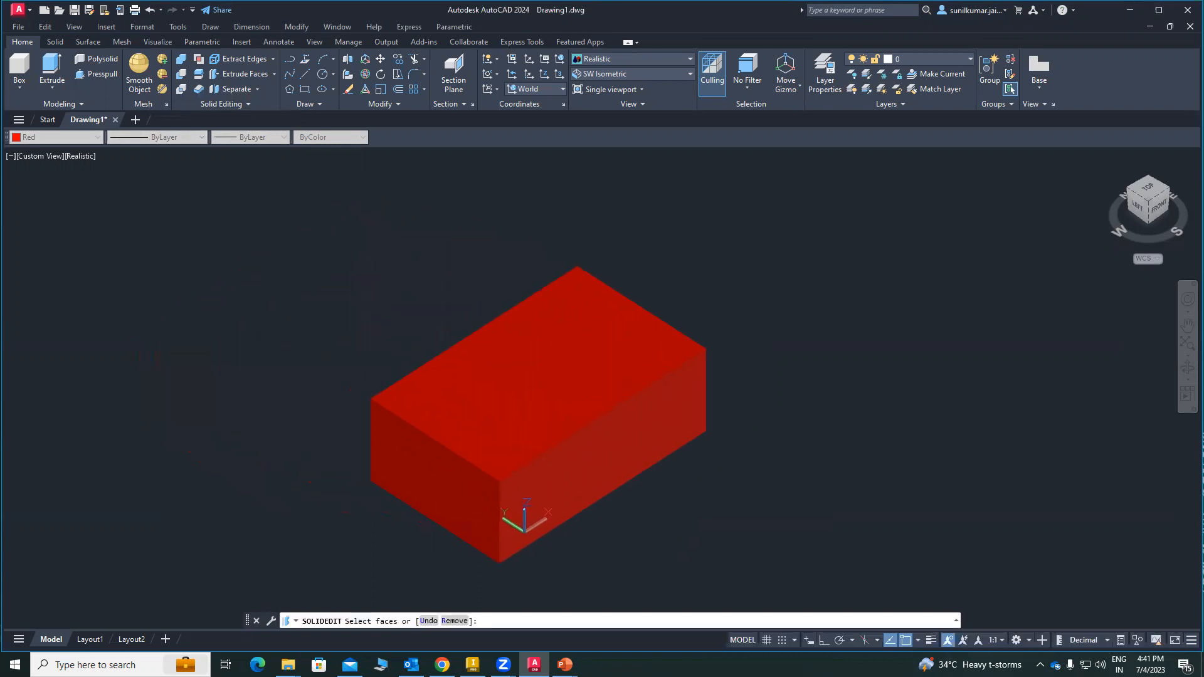
scroll(682, 451, up, 2)
middle_drag(682, 440, 688, 417)
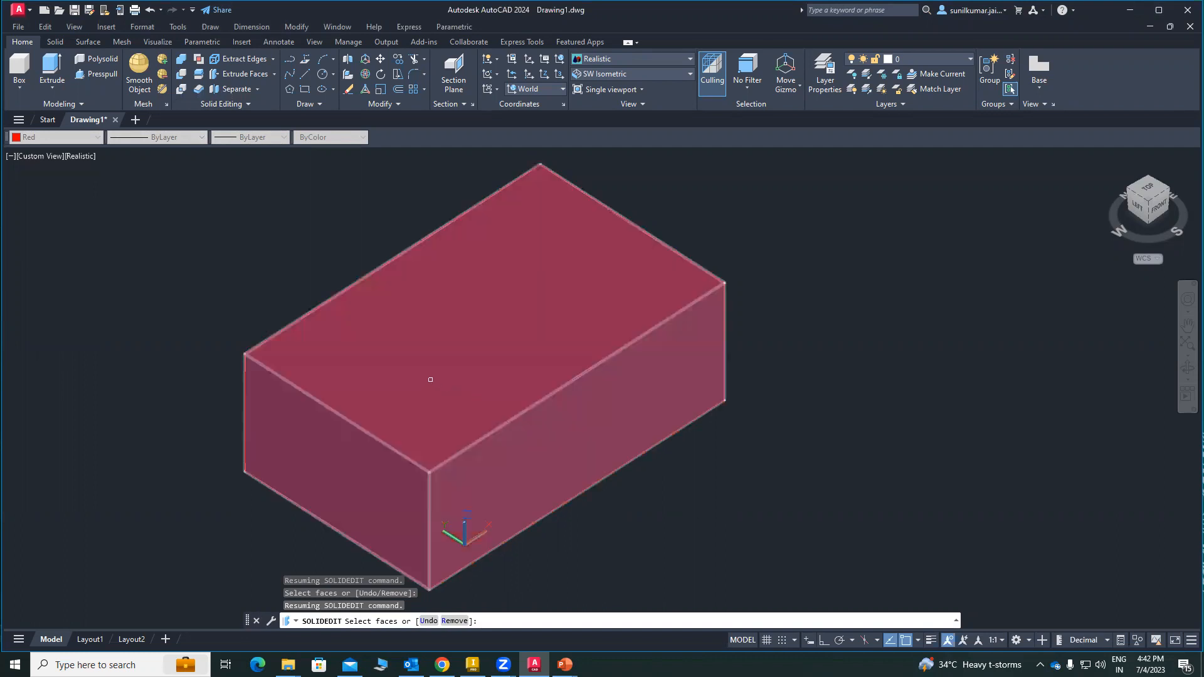
middle_drag(329, 294, 391, 300)
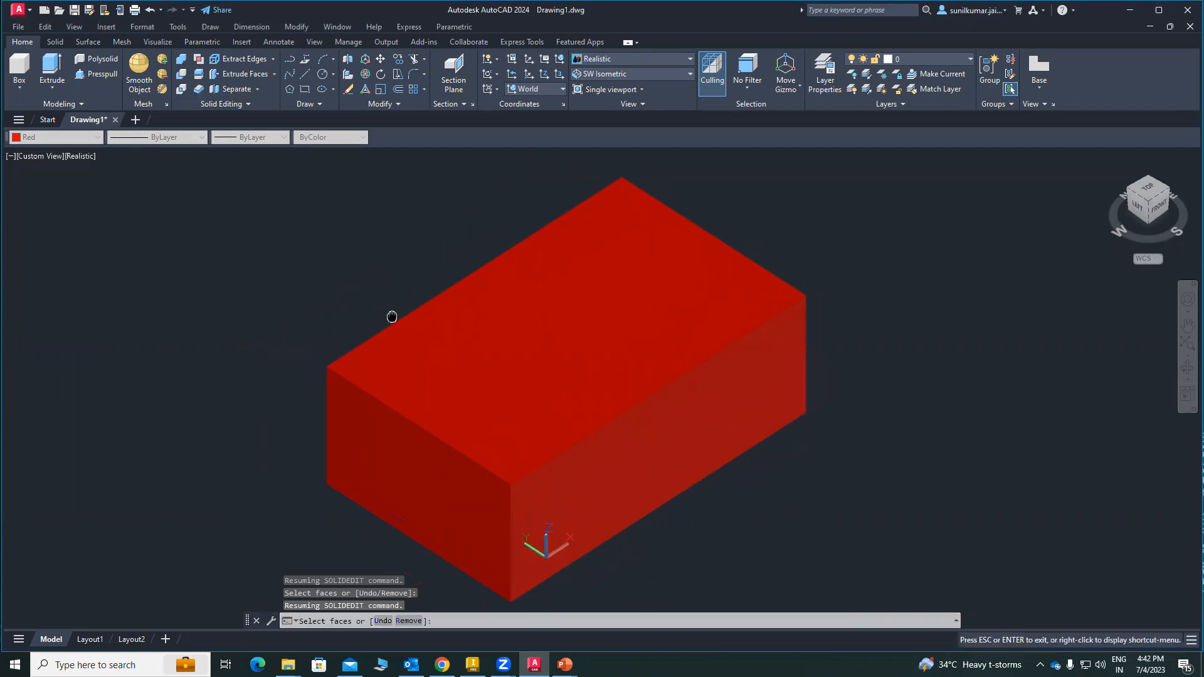
click(249, 78)
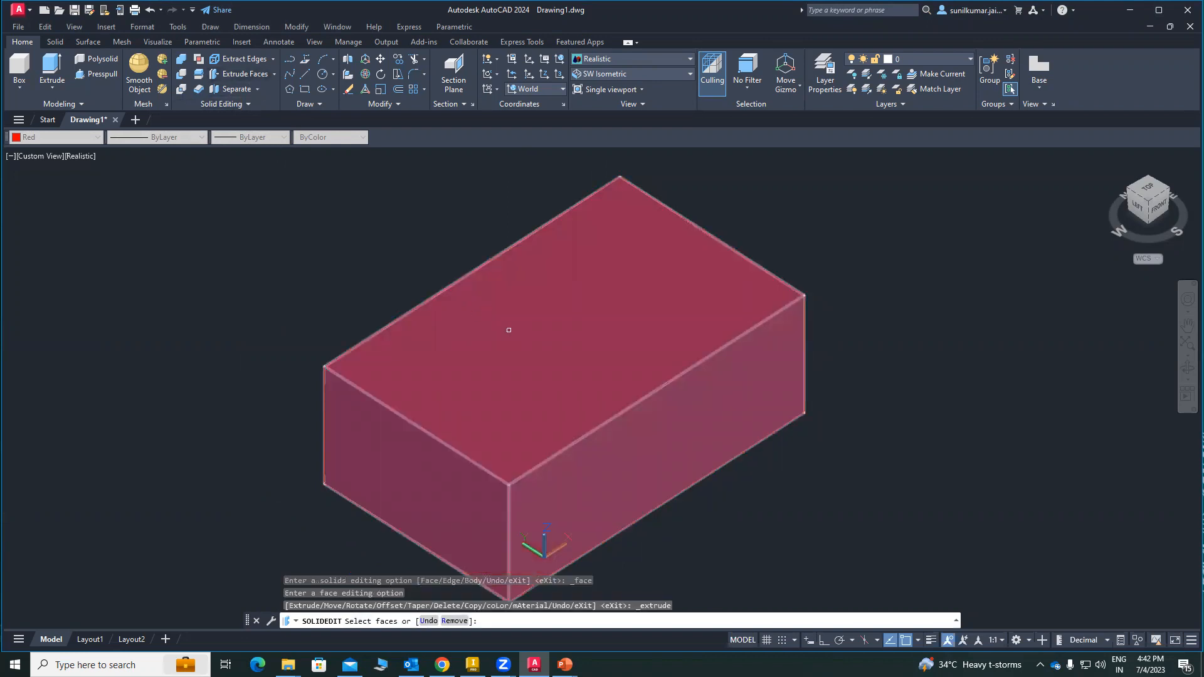
click(509, 330)
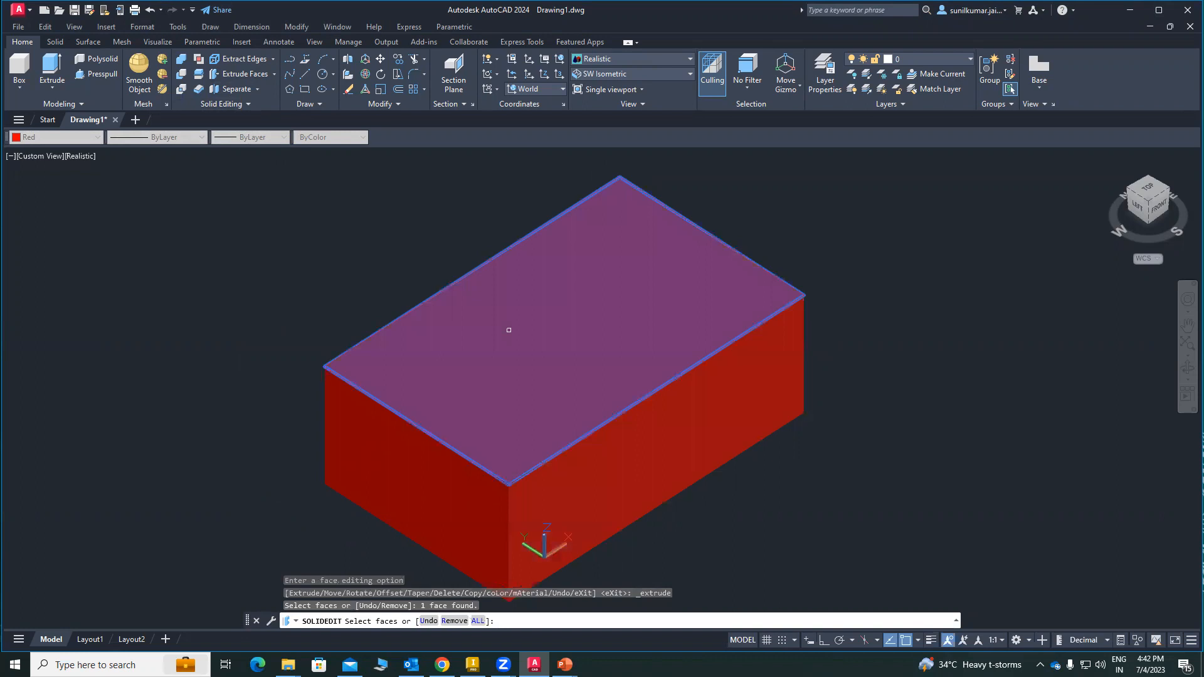
key(Return)
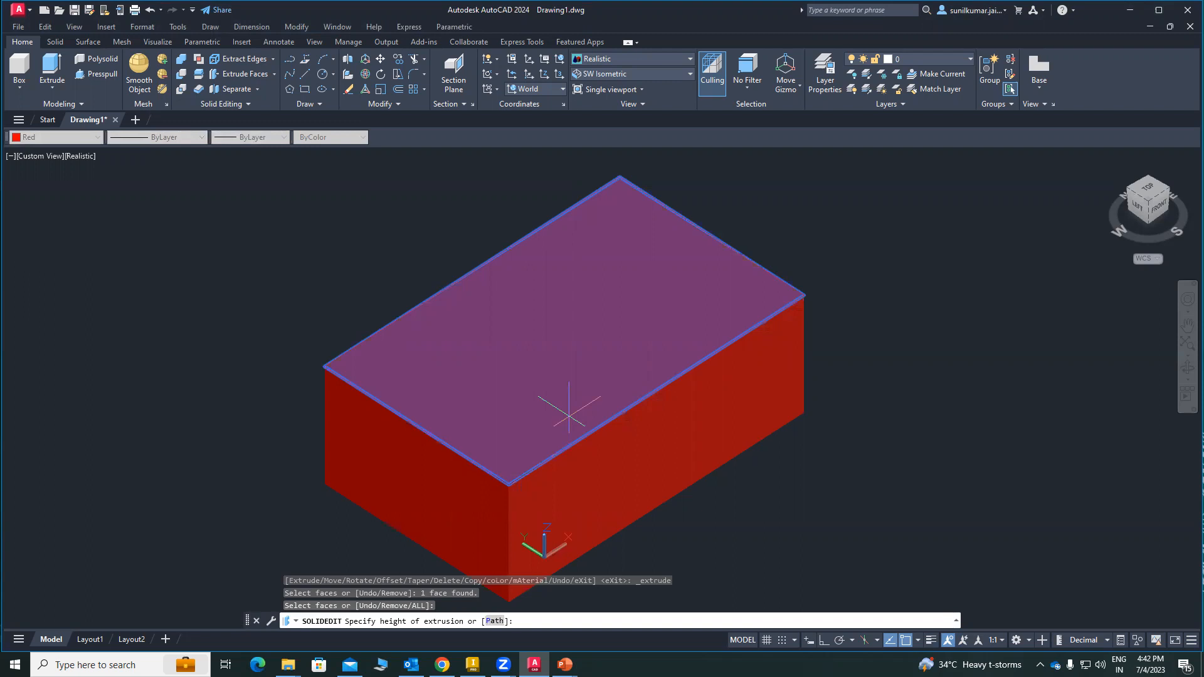
key(Return)
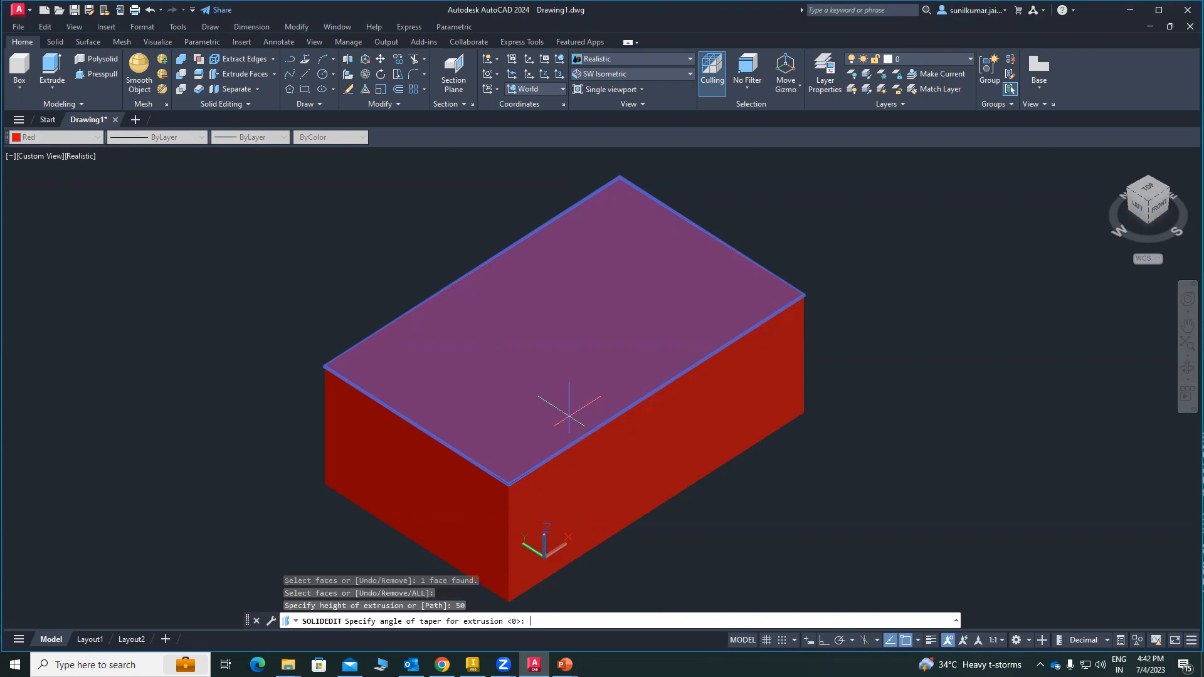
key(Return)
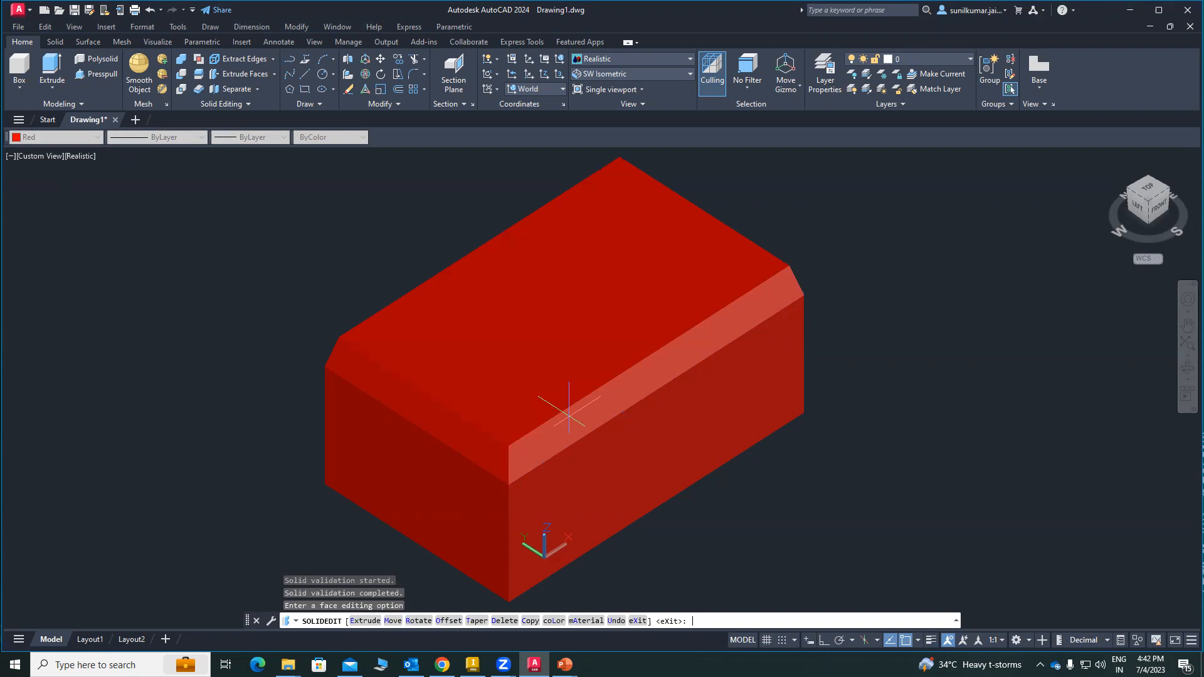
Step: Examine the tapered edges of the extruded solid from several sides and from below
scroll(344, 473, up, 3)
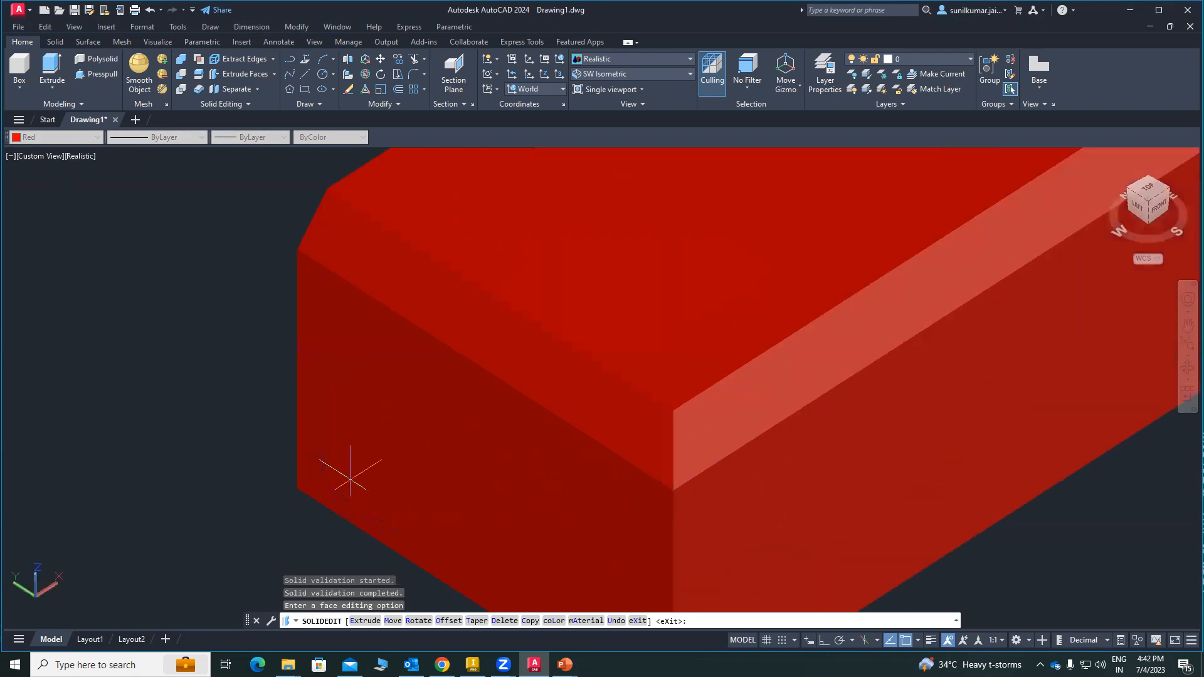
scroll(345, 473, down, 2)
shift+middle_drag(462, 438, 858, 459)
scroll(769, 220, down, 2)
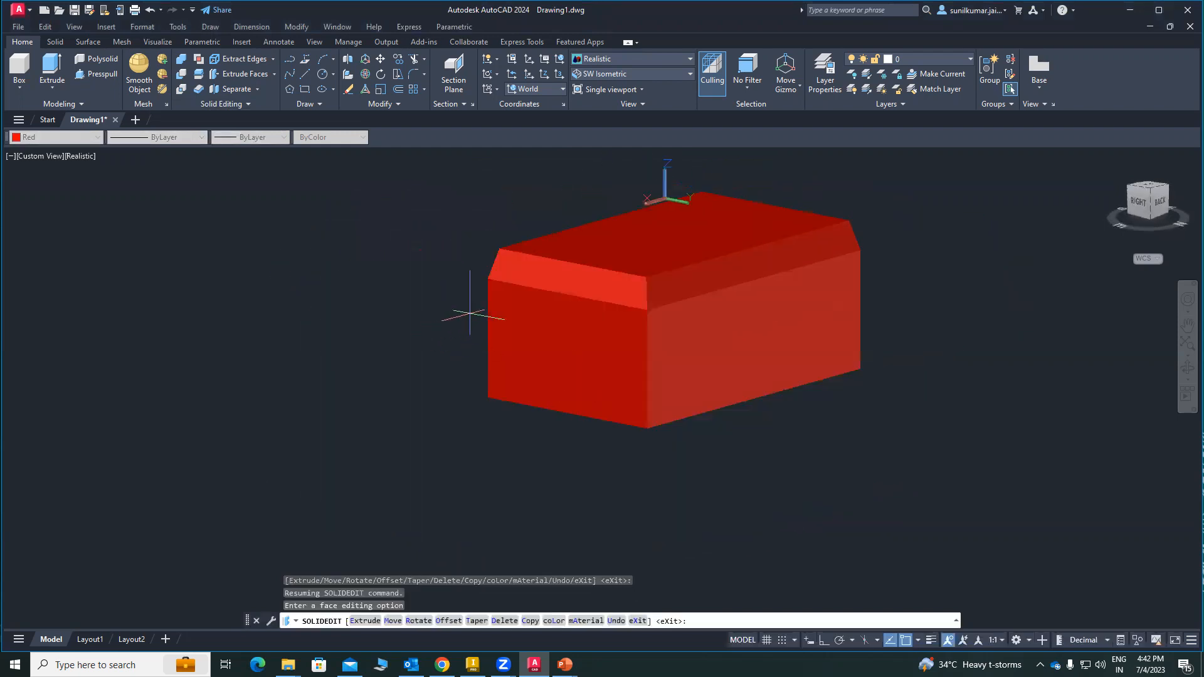
middle_drag(476, 313, 398, 373)
scroll(418, 322, up, 3)
middle_drag(418, 321, 379, 362)
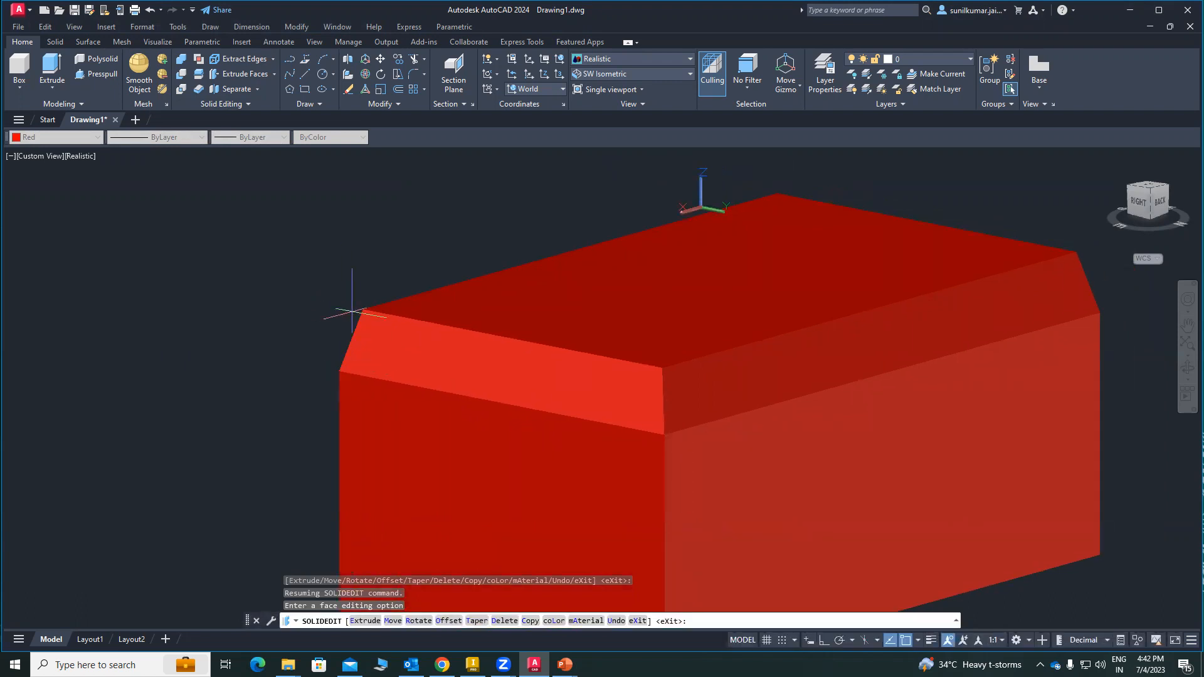
middle_drag(354, 343, 365, 355)
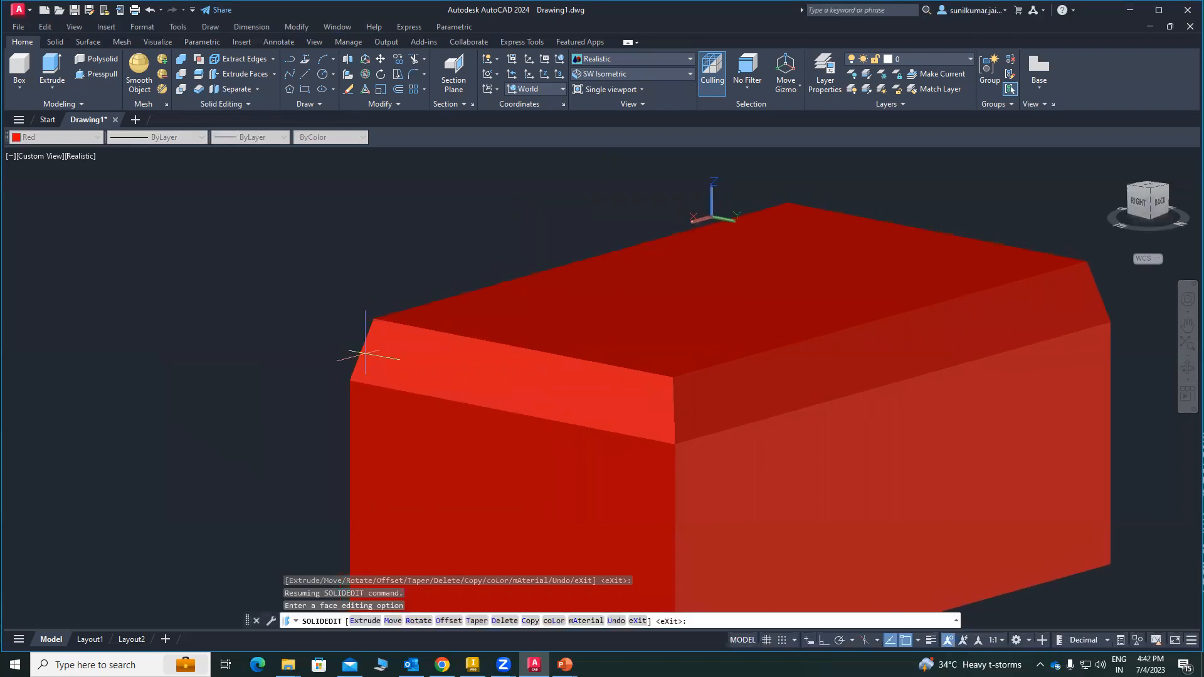
scroll(352, 368, up, 2)
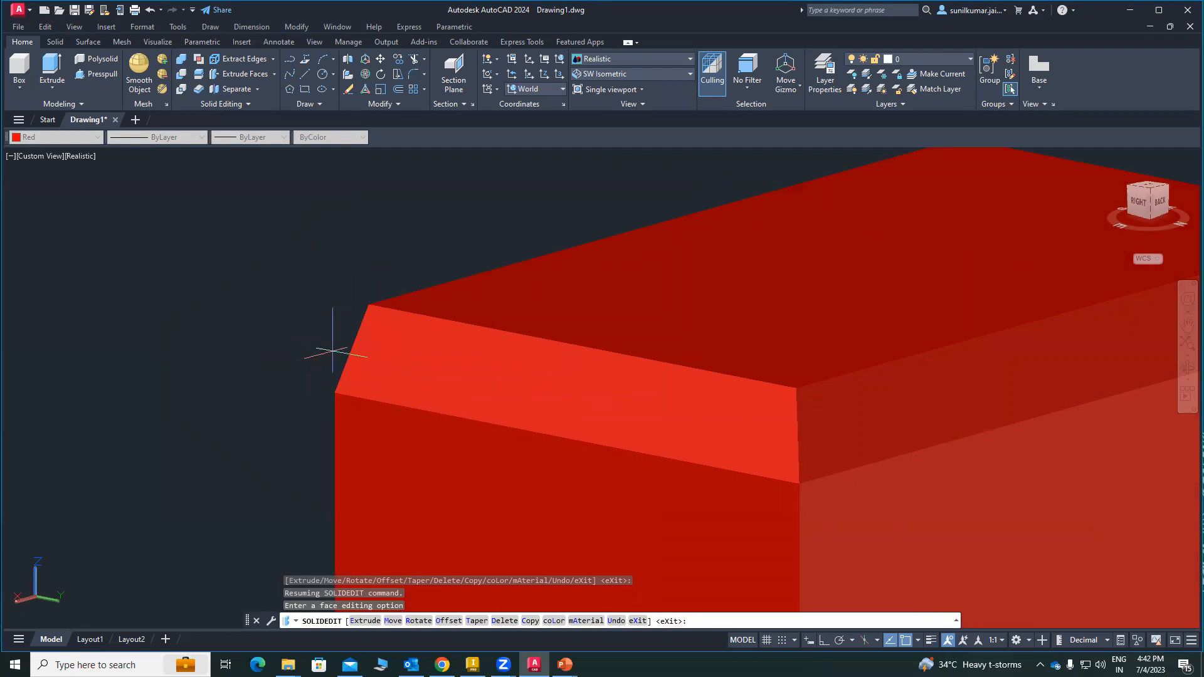
scroll(295, 351, down, 3)
shift+middle_drag(567, 478, 679, 449)
scroll(643, 376, down, 5)
scroll(695, 436, up, 4)
scroll(625, 435, up, 3)
middle_drag(575, 439, 493, 414)
scroll(493, 415, down, 4)
shift+middle_drag(655, 497, 709, 249)
shift+middle_drag(529, 538, 509, 432)
middle_drag(627, 474, 492, 347)
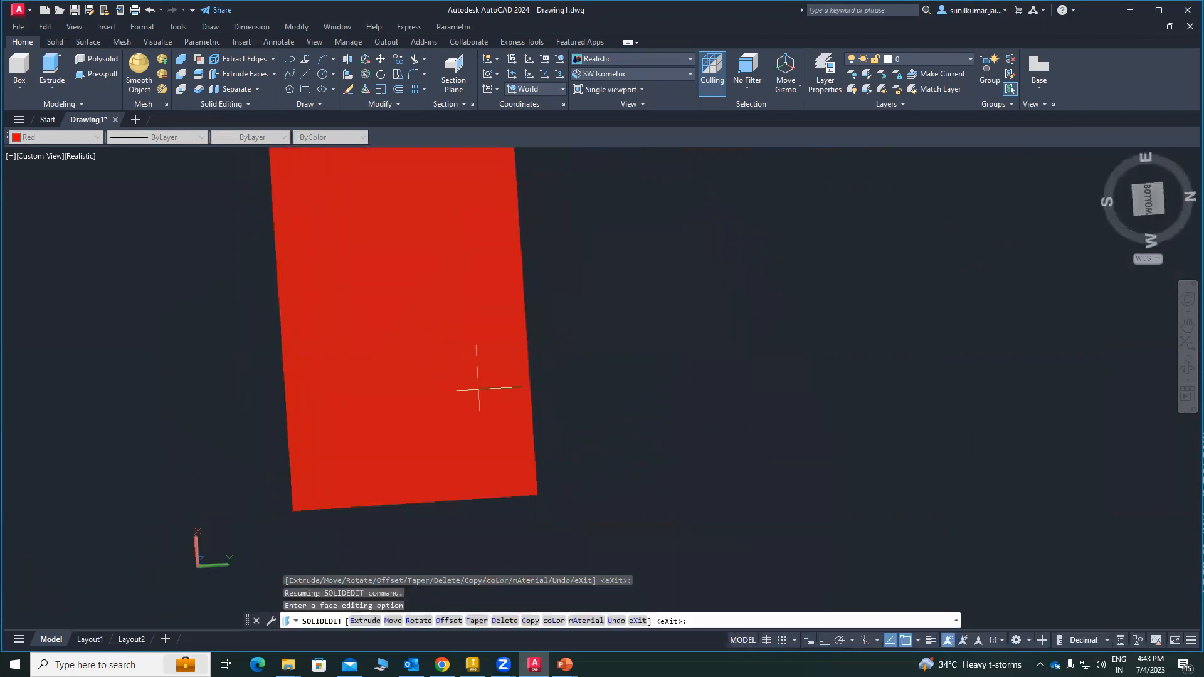
scroll(479, 387, up, 1)
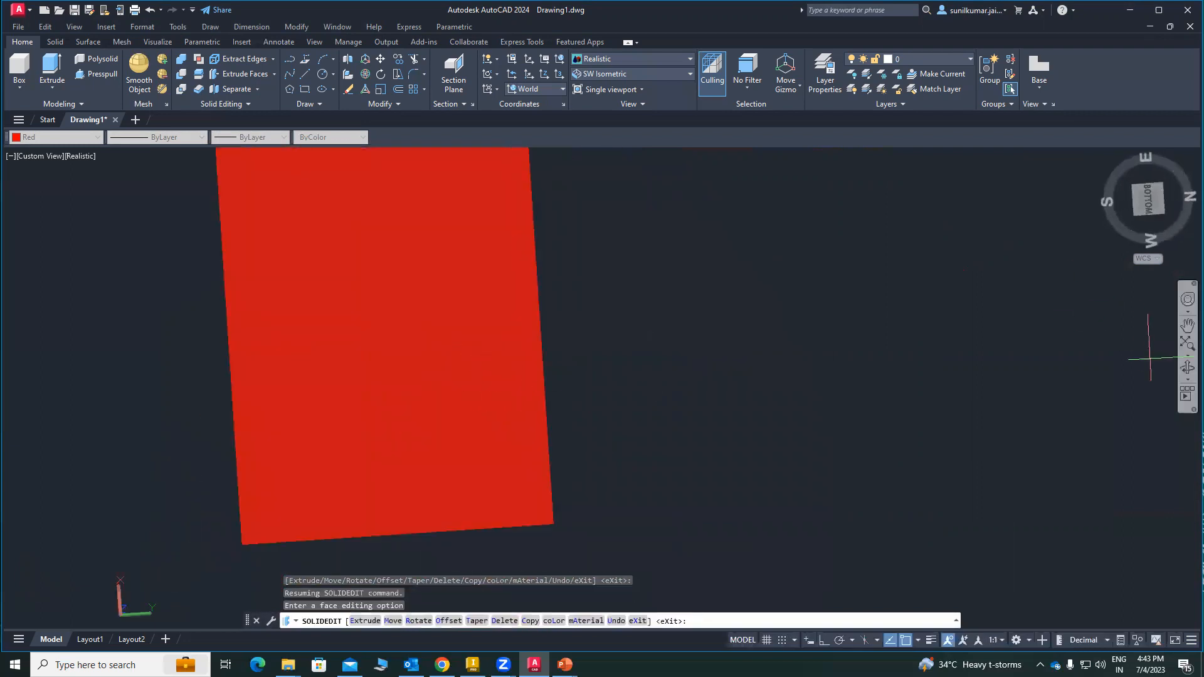
Step: Color the solid's flat bottom face yellow using index color 50
click(1187, 369)
drag(398, 469, 656, 374)
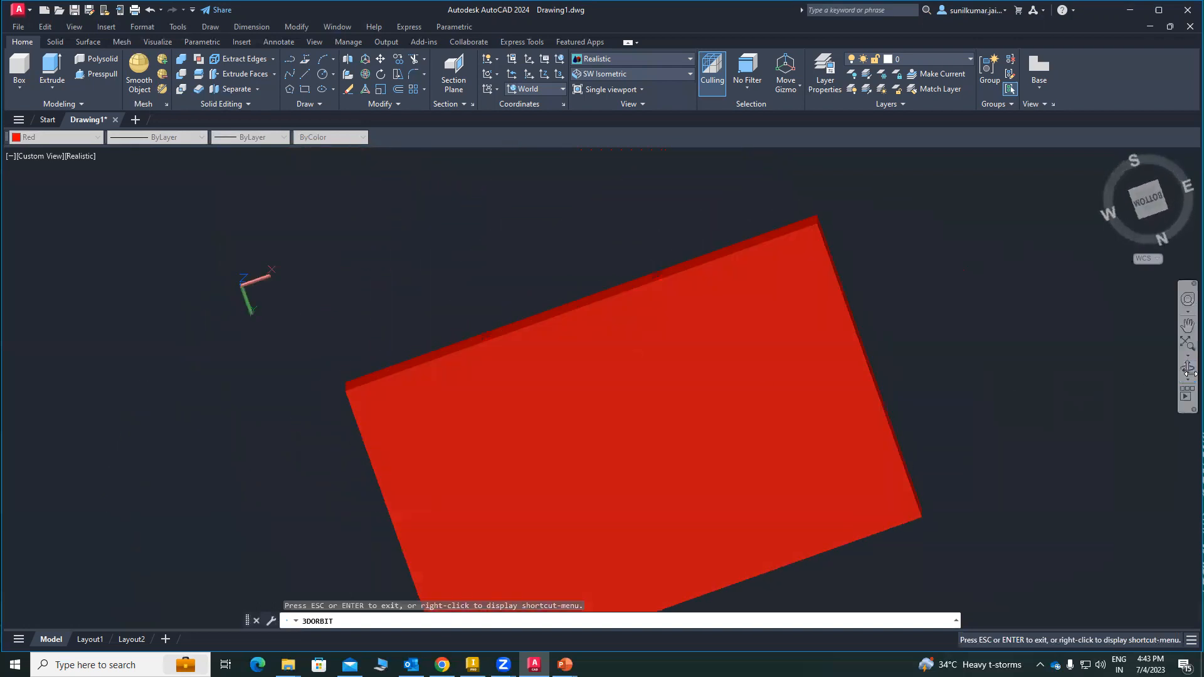
click(1189, 379)
click(1128, 404)
drag(564, 475, 552, 409)
right_click(549, 338)
click(568, 341)
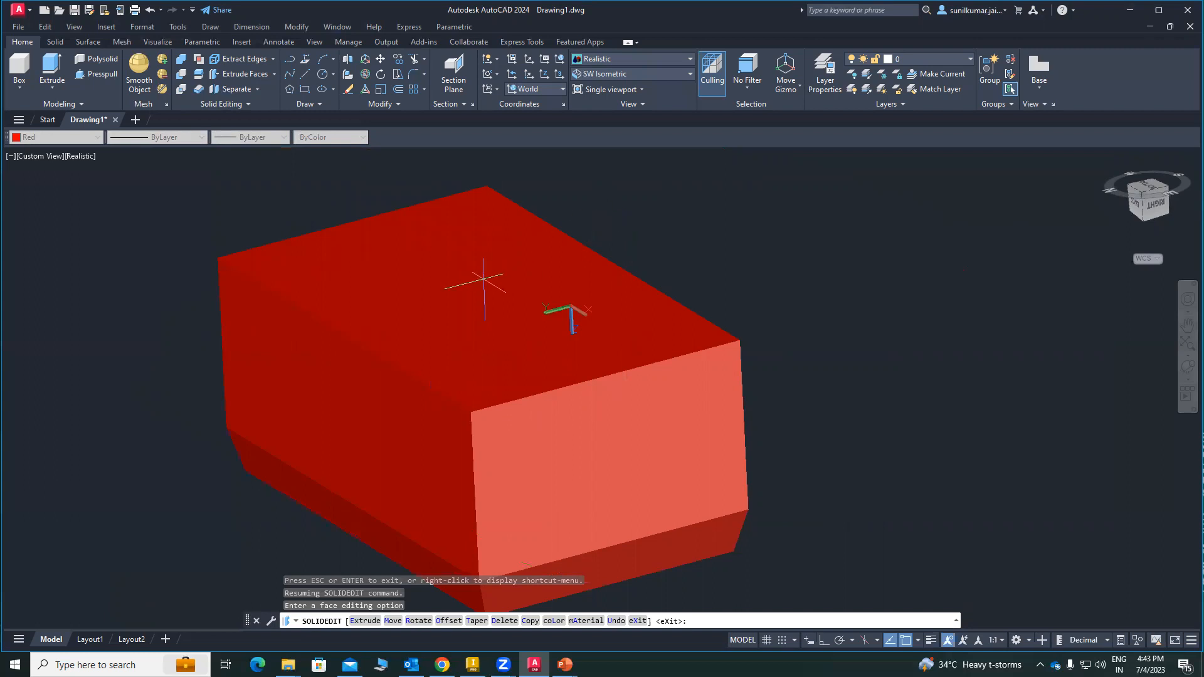
middle_drag(489, 282, 459, 279)
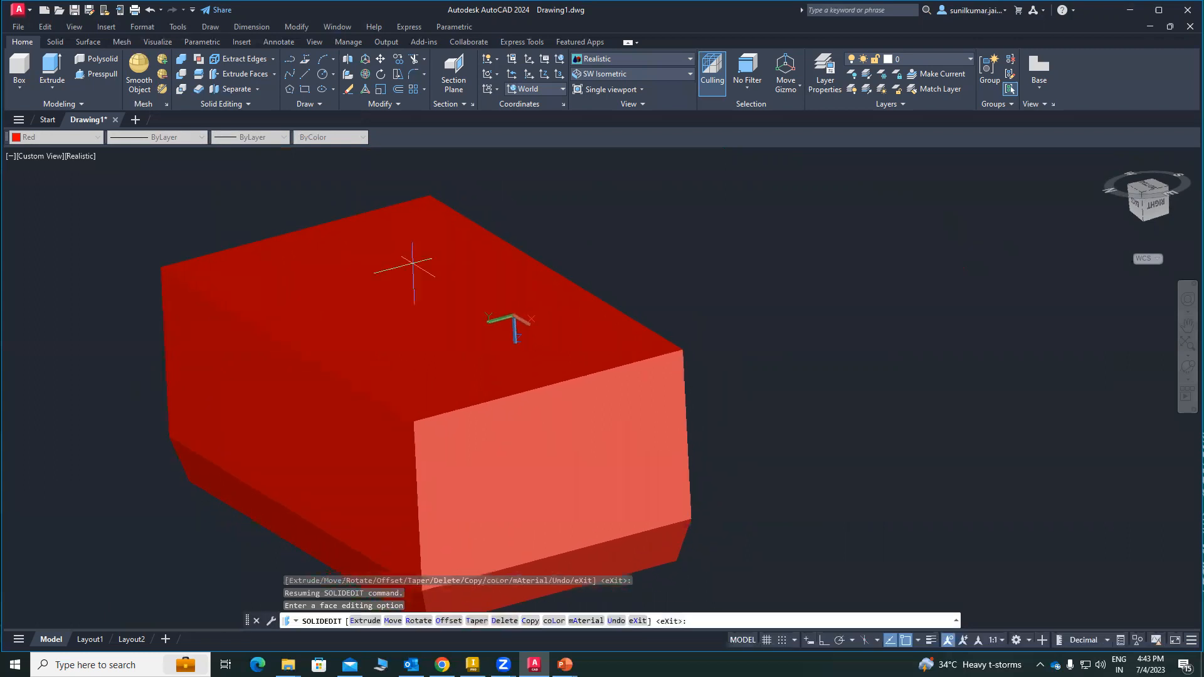
click(274, 75)
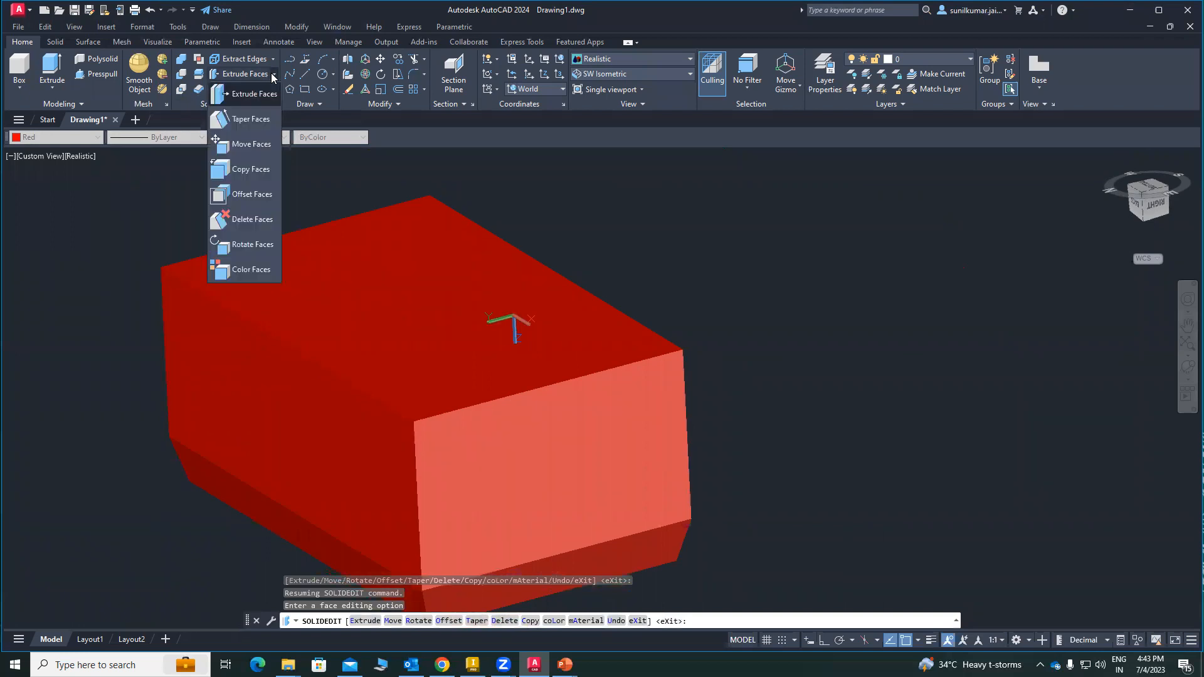
click(251, 269)
click(424, 311)
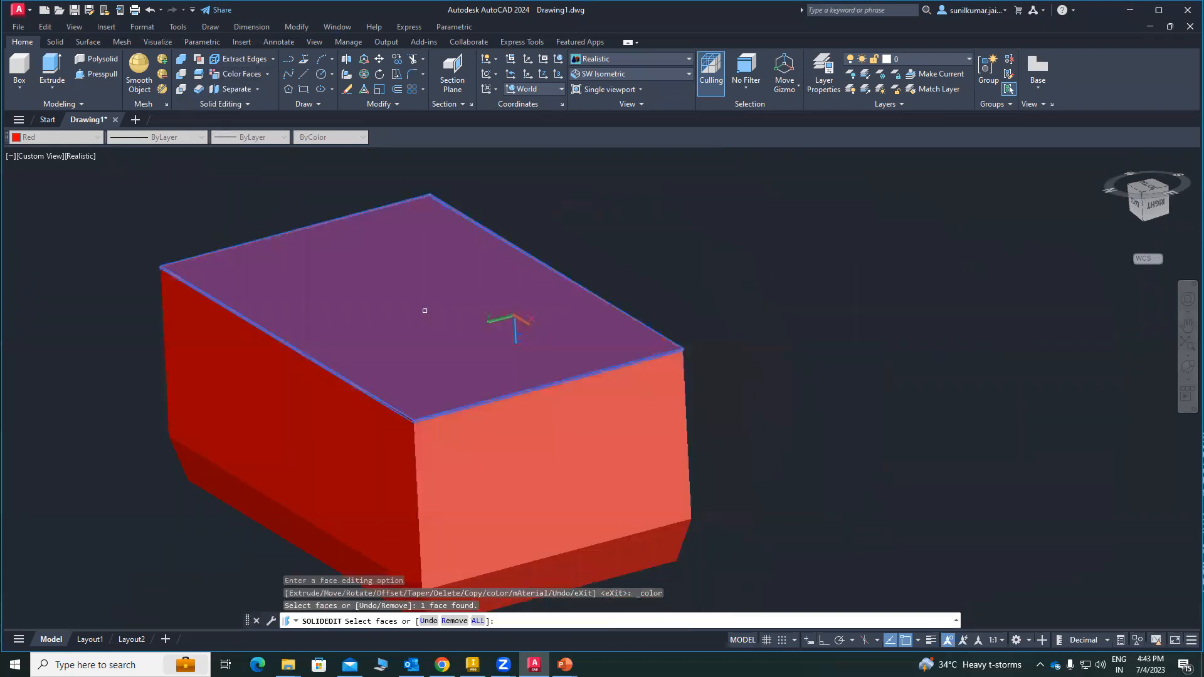
key(Return)
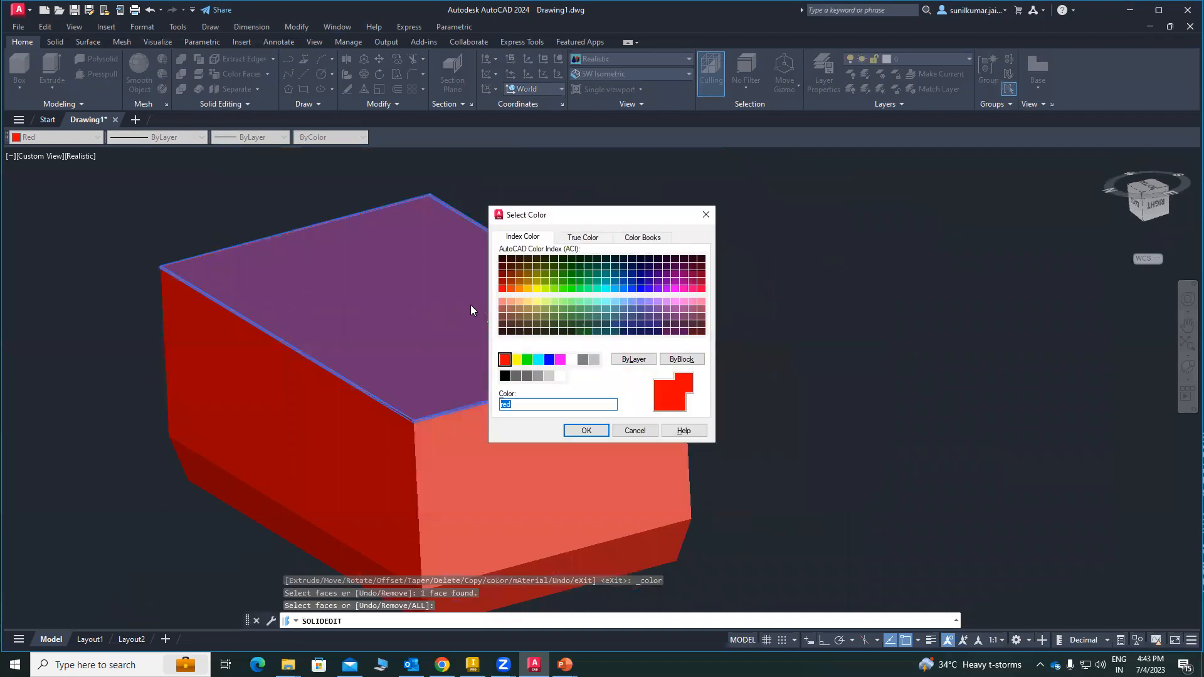
click(537, 288)
click(591, 435)
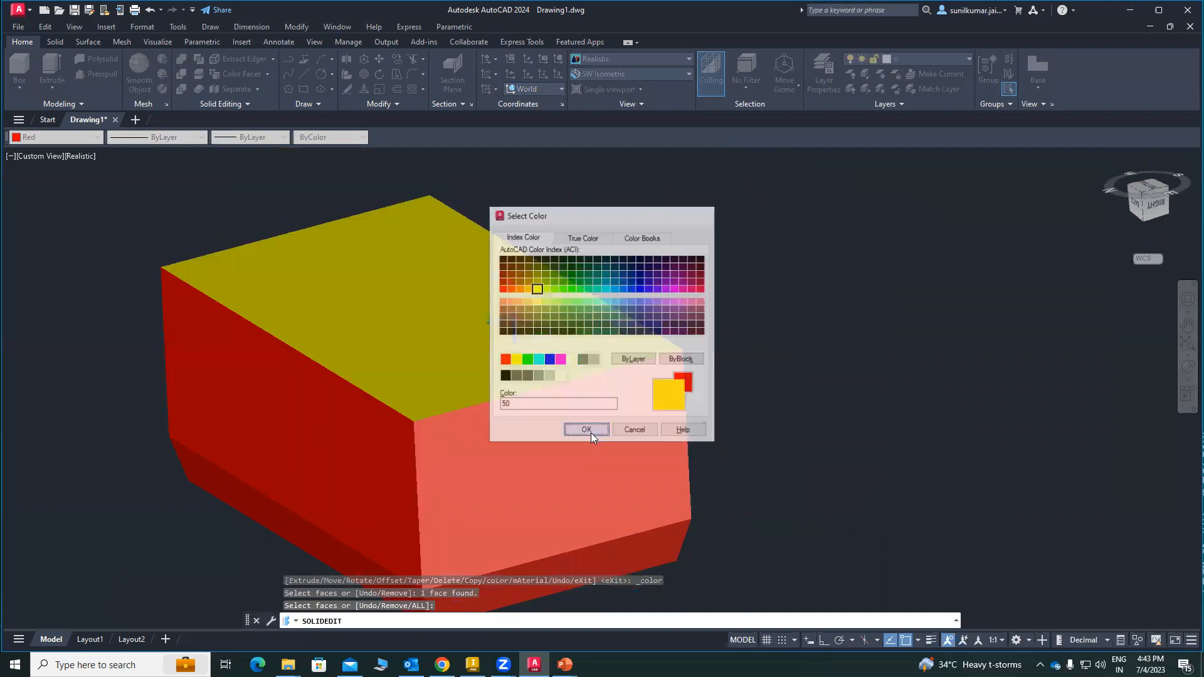
Step: Inspect the recolored bottom face and the adjoining sides from different angles
shift+middle_drag(798, 335, 774, 309)
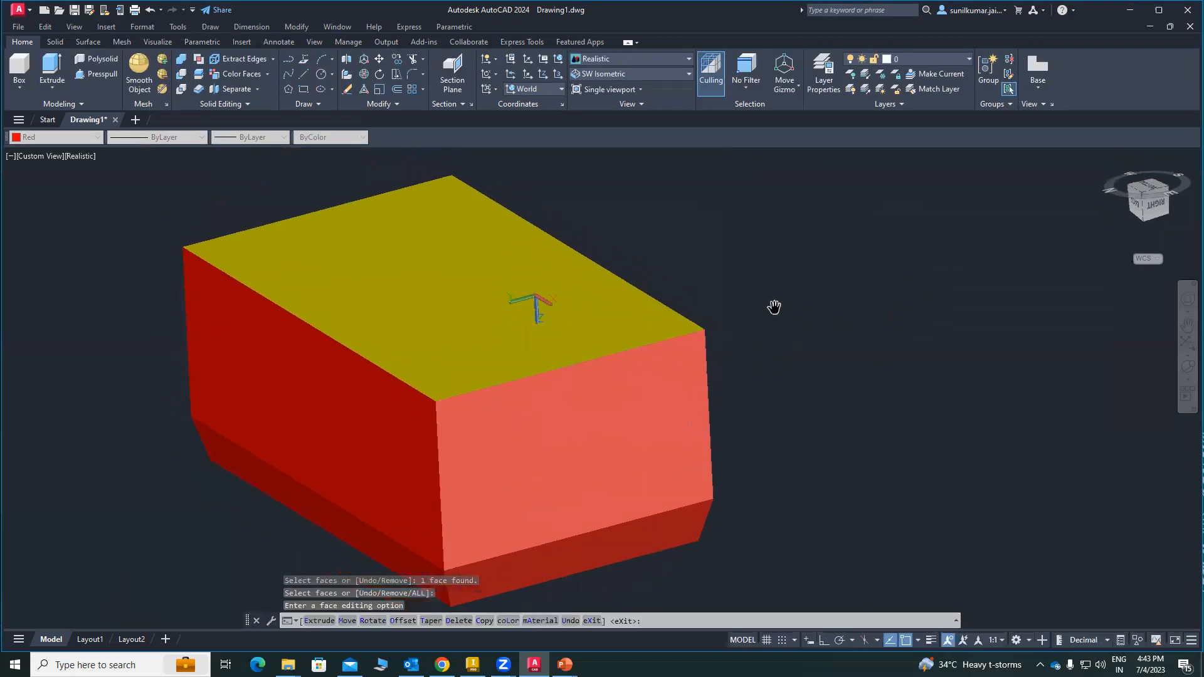
shift+middle_drag(731, 364, 614, 320)
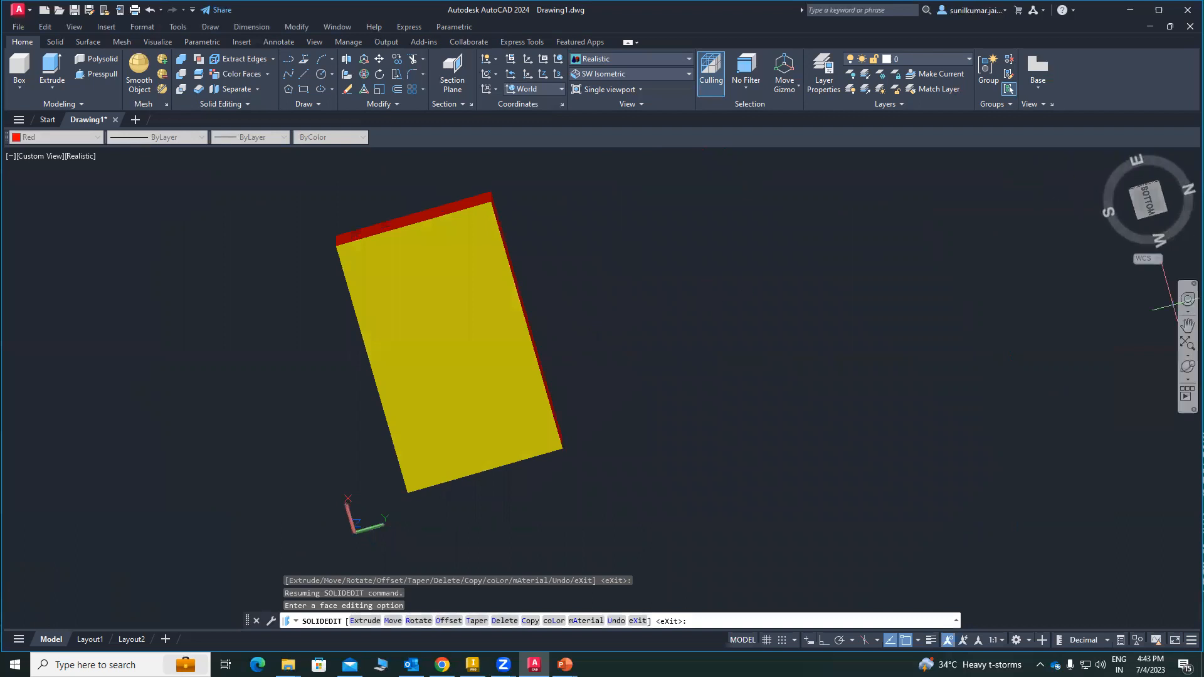
click(1187, 368)
drag(580, 427, 620, 456)
drag(372, 408, 456, 377)
click(511, 376)
scroll(512, 379, up, 2)
right_click(301, 222)
click(317, 225)
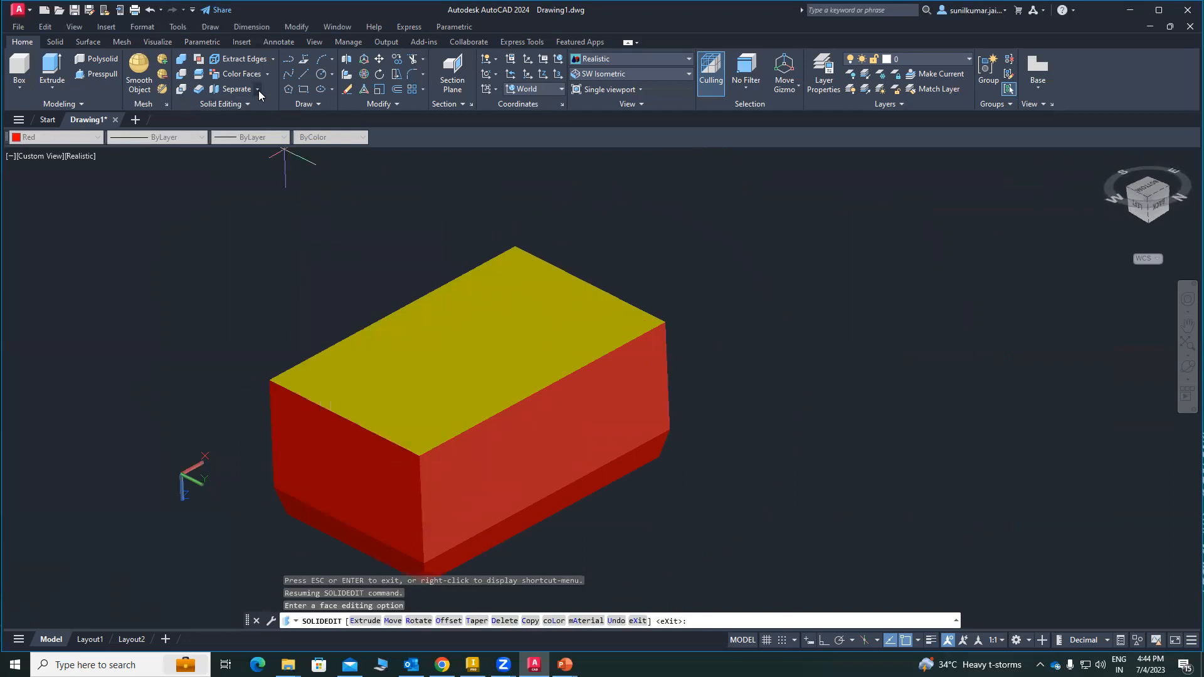
Step: Select the solid for the Shell operation and remove its yellow bottom face to leave that side open
click(257, 90)
click(238, 159)
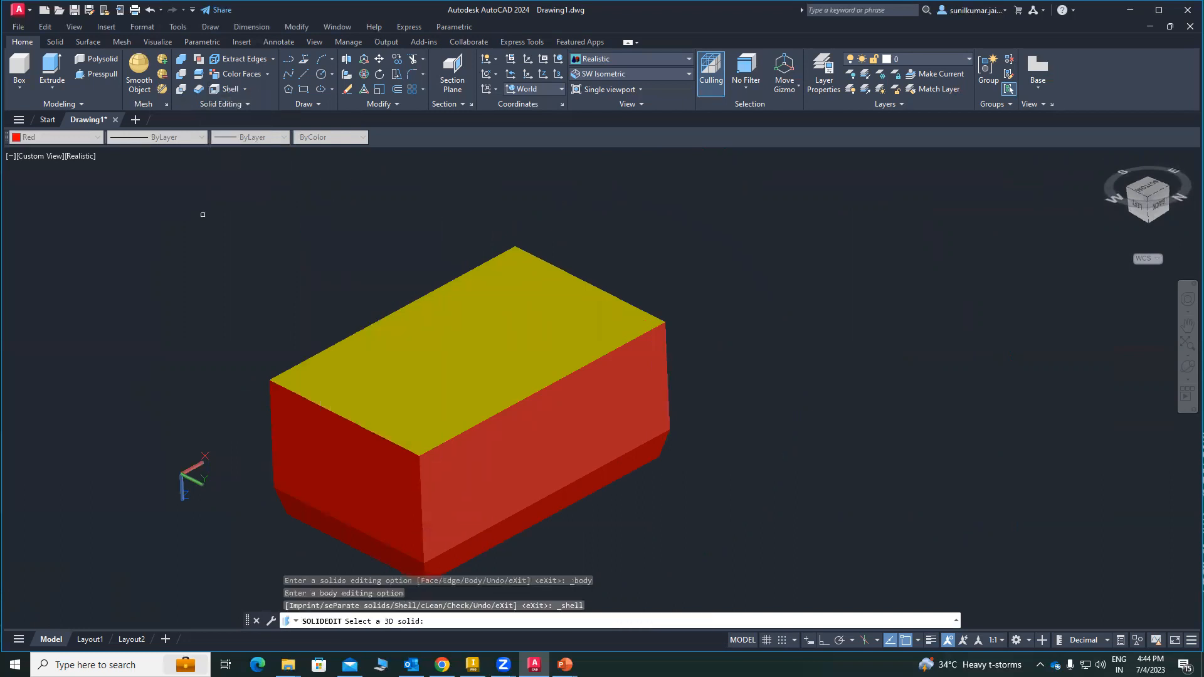
middle_drag(490, 337, 487, 303)
scroll(488, 304, down, 1)
click(508, 427)
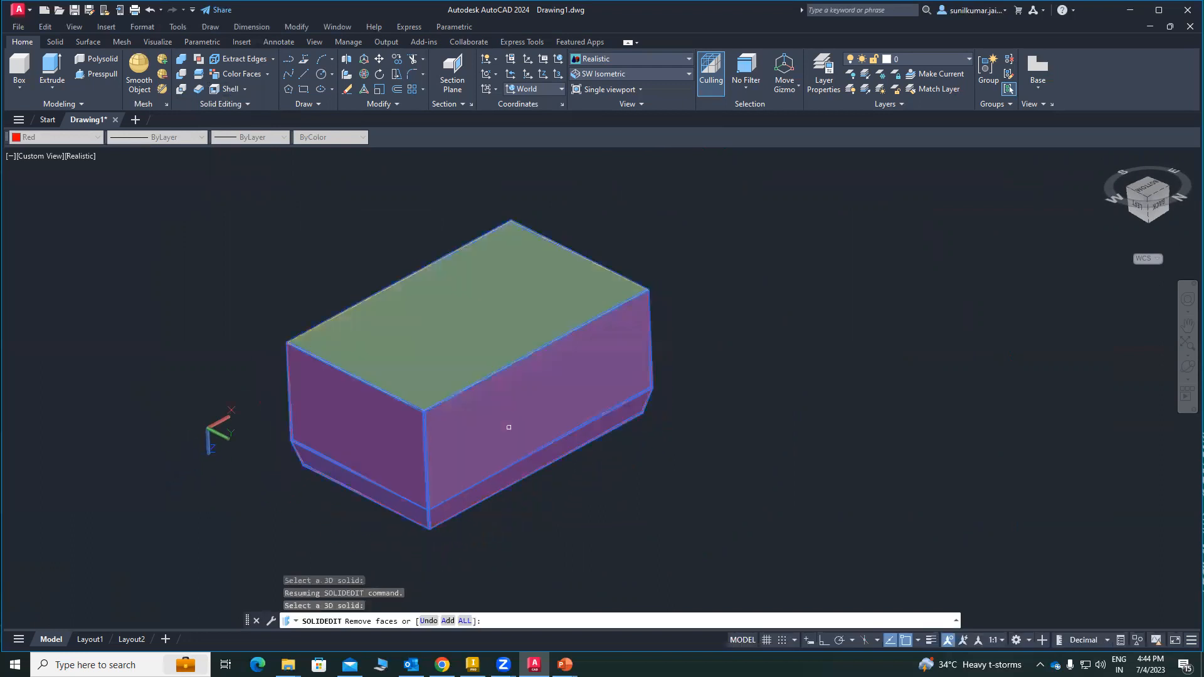
scroll(511, 429, up, 2)
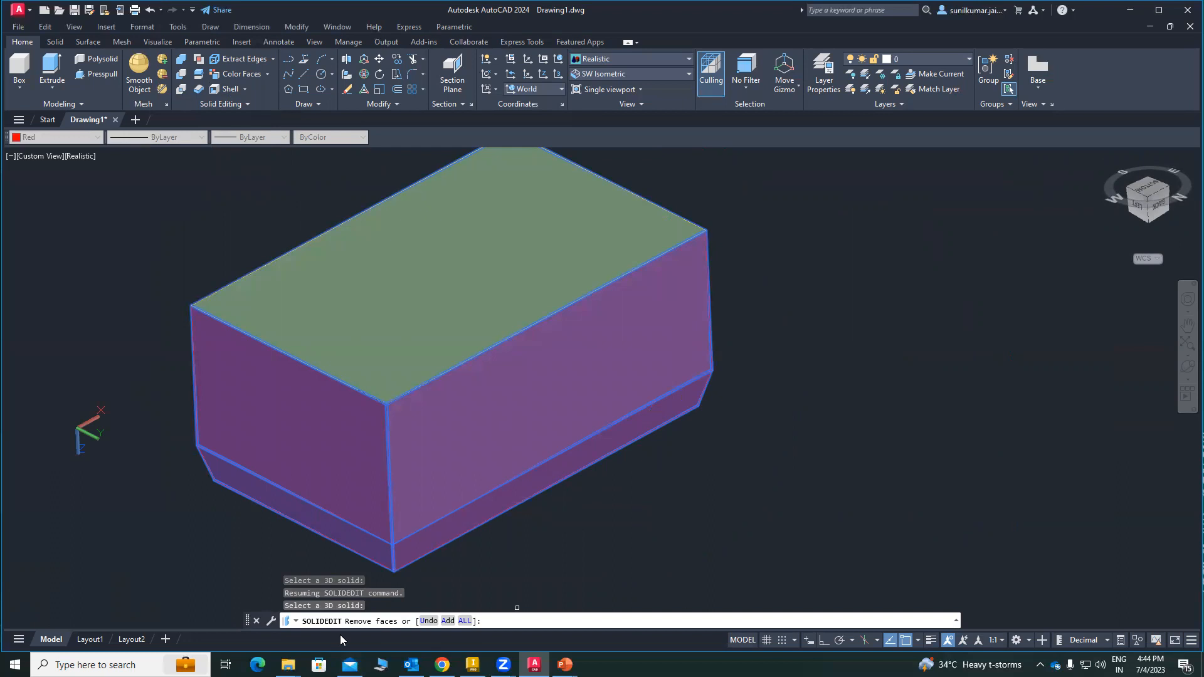
middle_drag(614, 358, 674, 375)
middle_drag(648, 330, 611, 366)
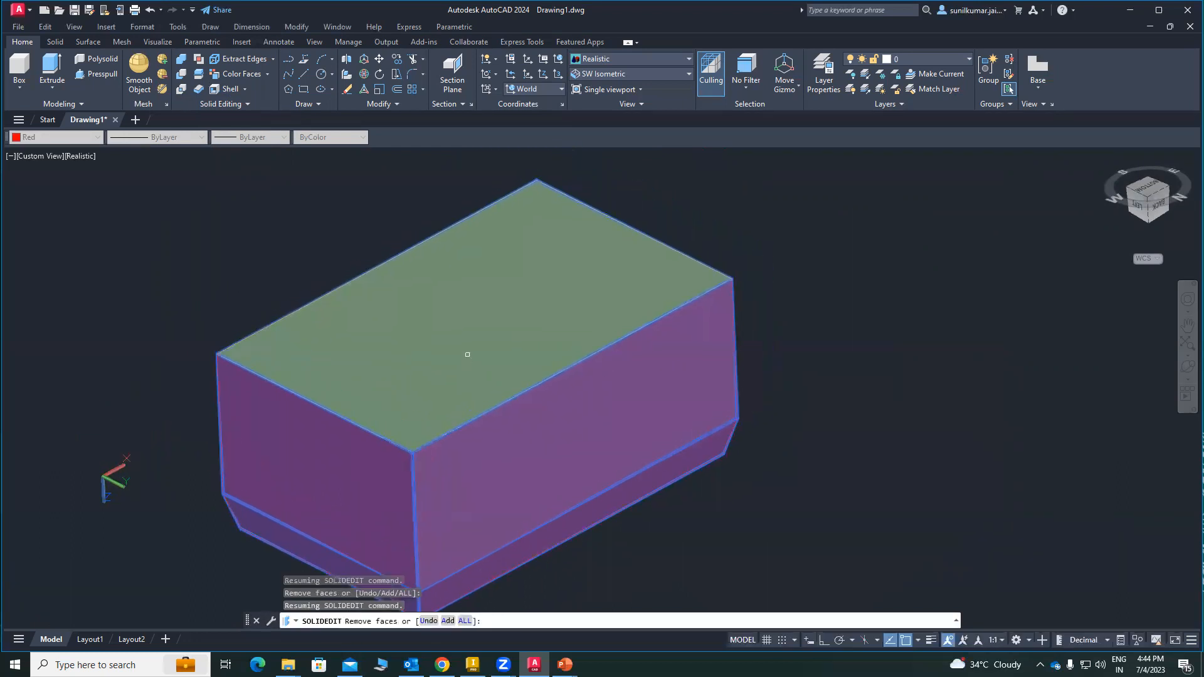
middle_drag(467, 355, 474, 312)
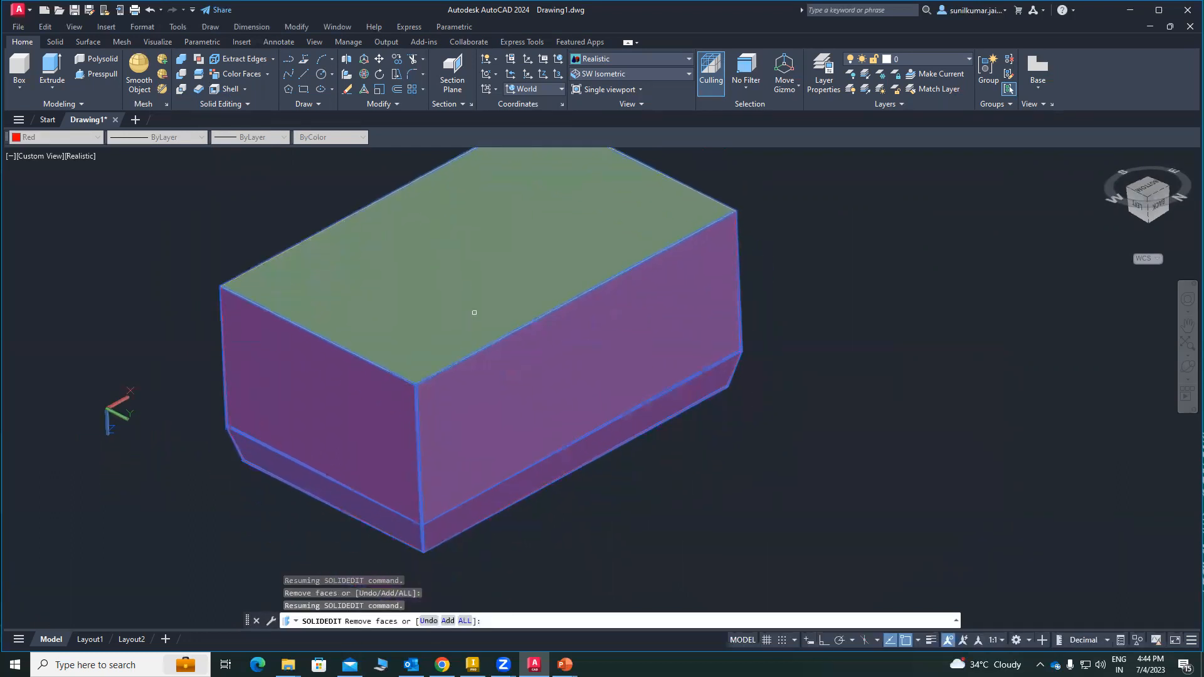
click(484, 272)
key(Return)
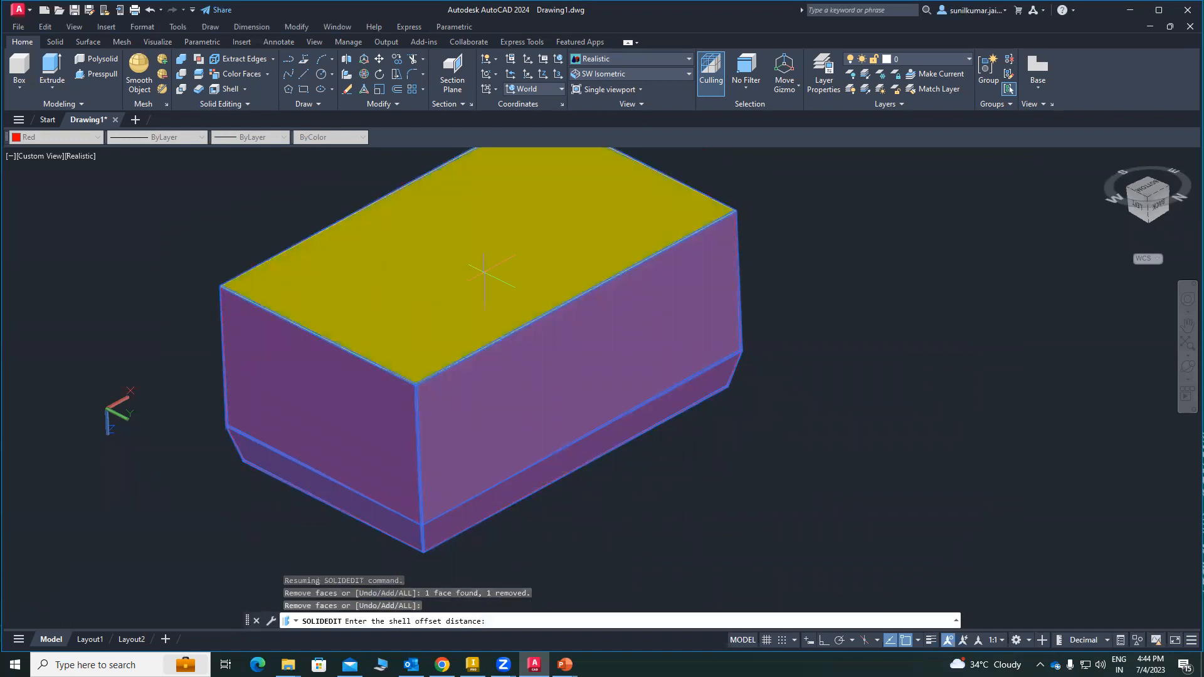
Step: Apply the shell with an offset distance of 10
middle_drag(608, 406, 562, 446)
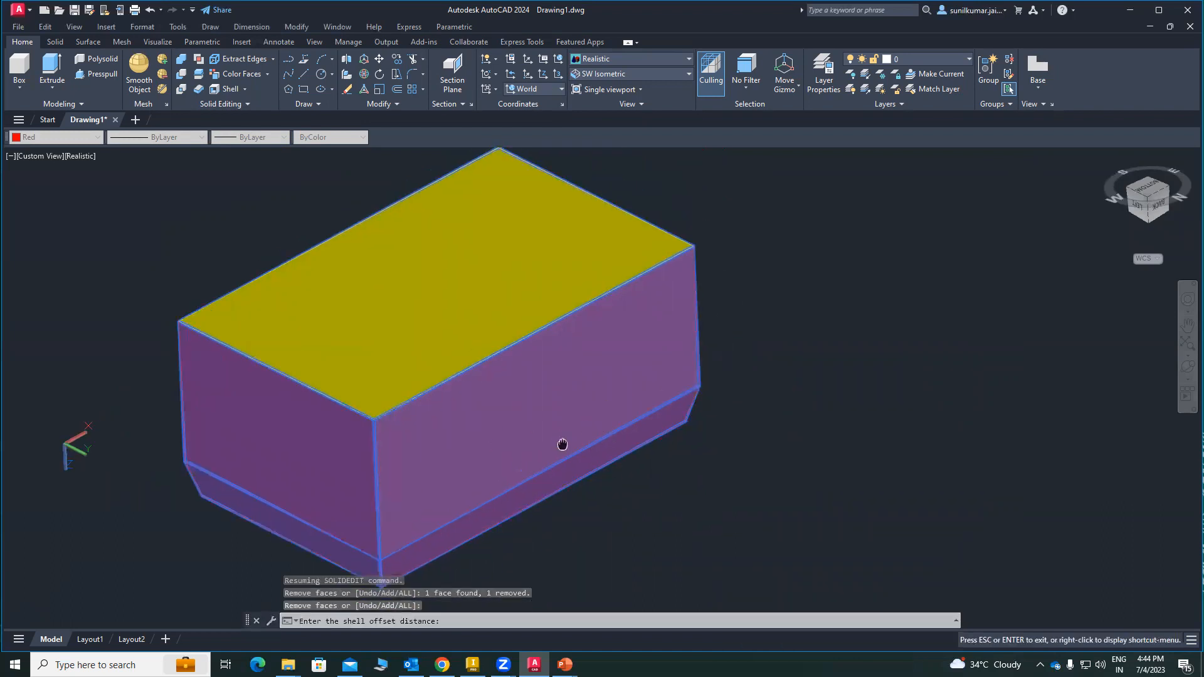
middle_drag(421, 477, 502, 462)
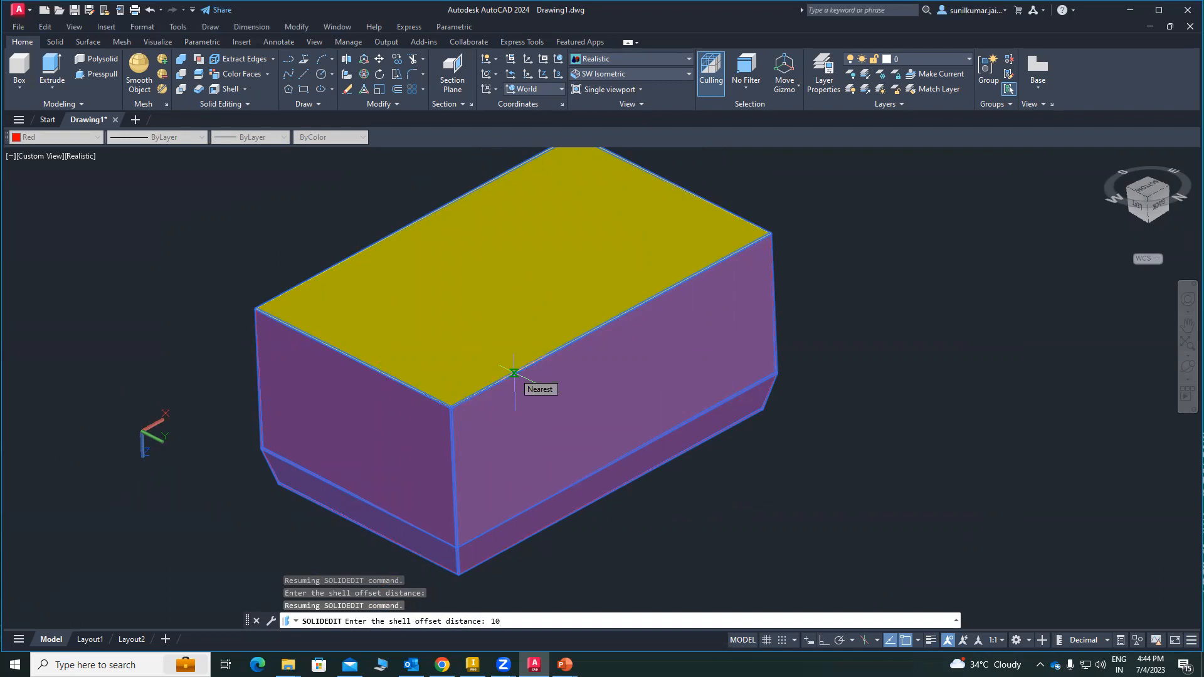
key(Return)
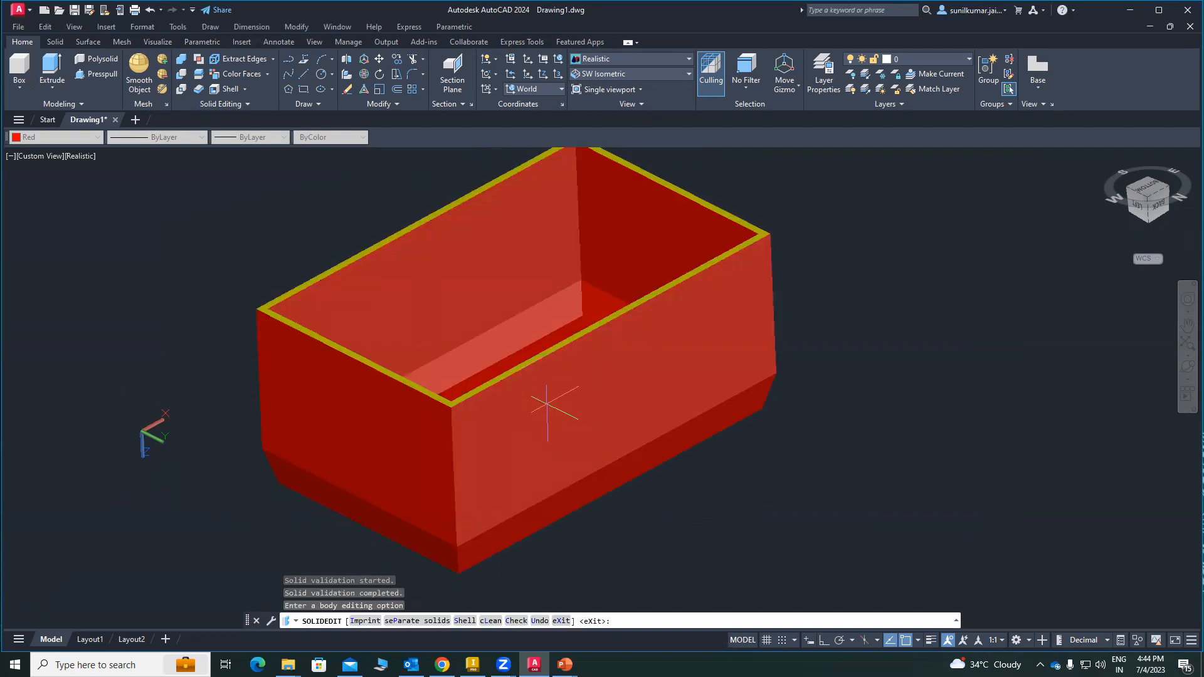
Step: Examine the hollow interior and wall thickness of the shelled solid from several angles
middle_drag(540, 420, 505, 477)
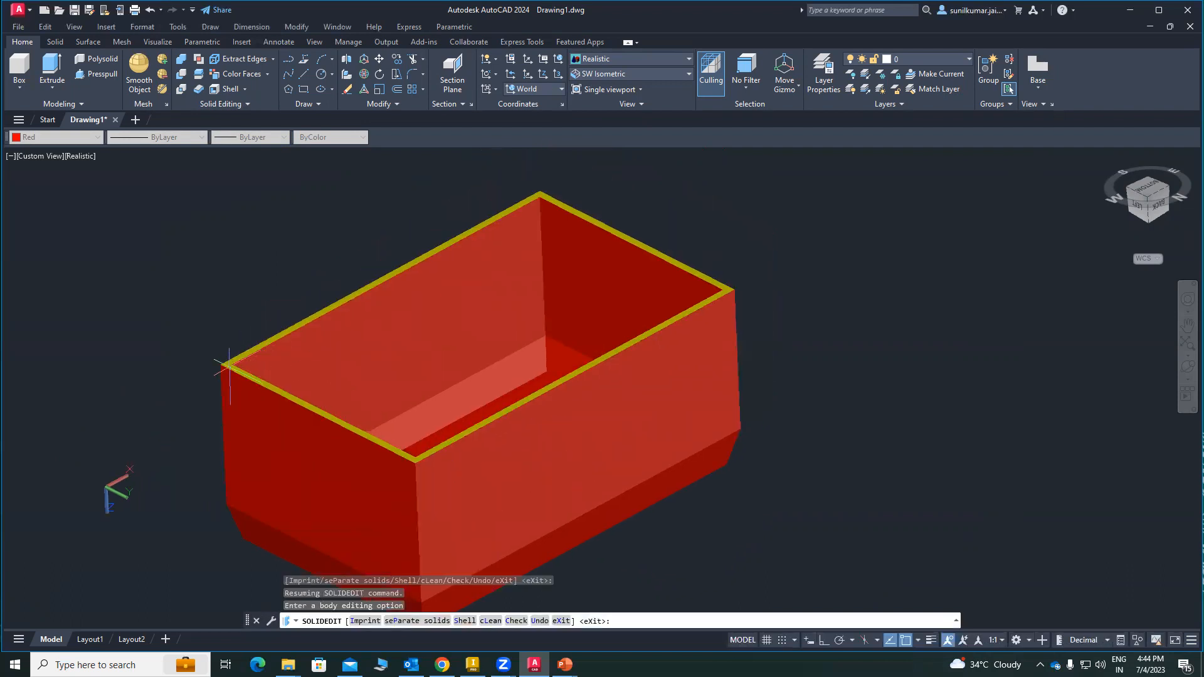
shift+middle_drag(366, 412, 729, 202)
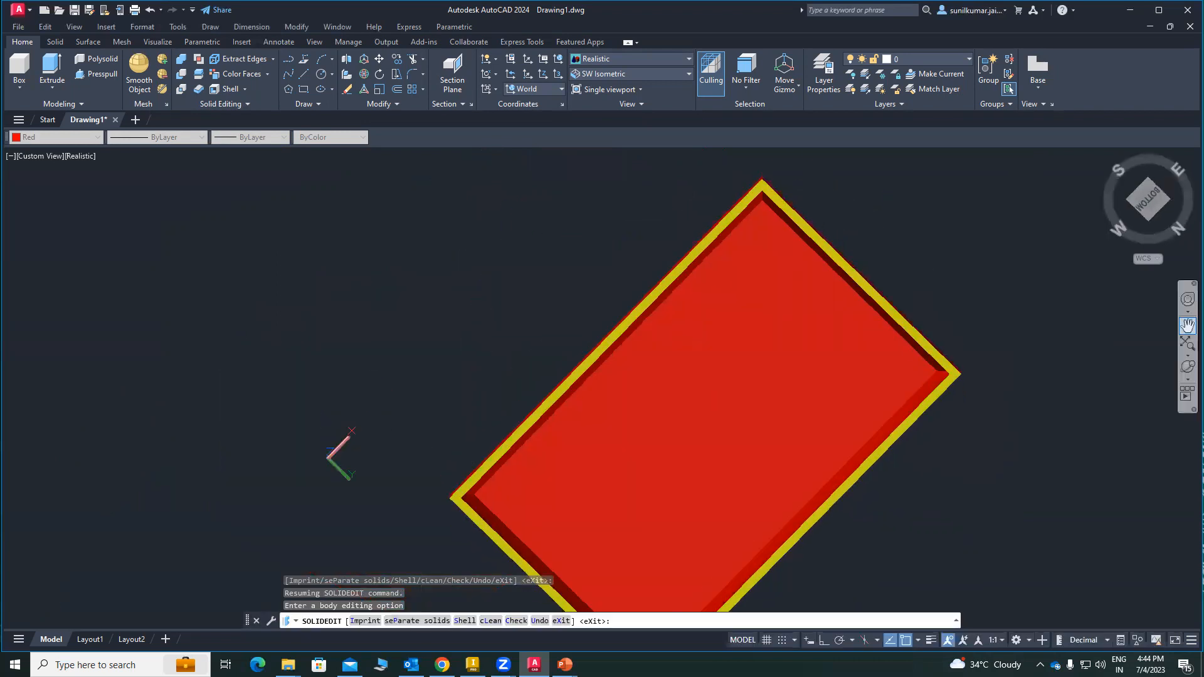
click(1188, 367)
drag(659, 485, 439, 403)
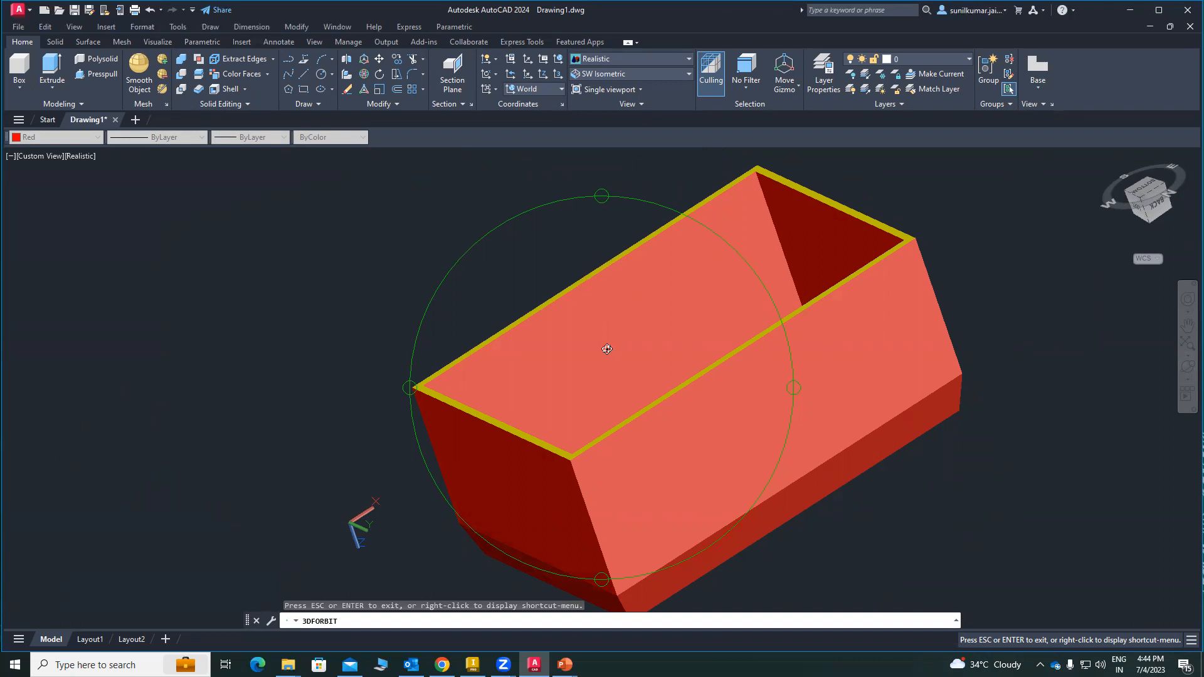
drag(602, 398, 750, 356)
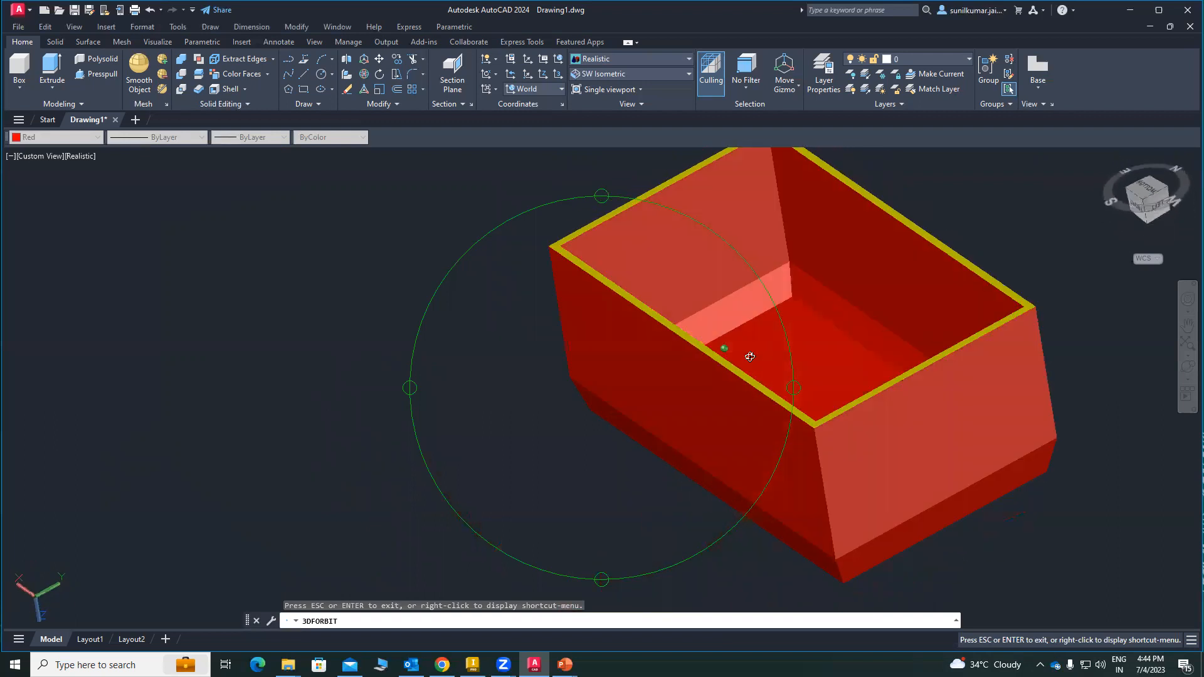
drag(729, 426, 1194, 594)
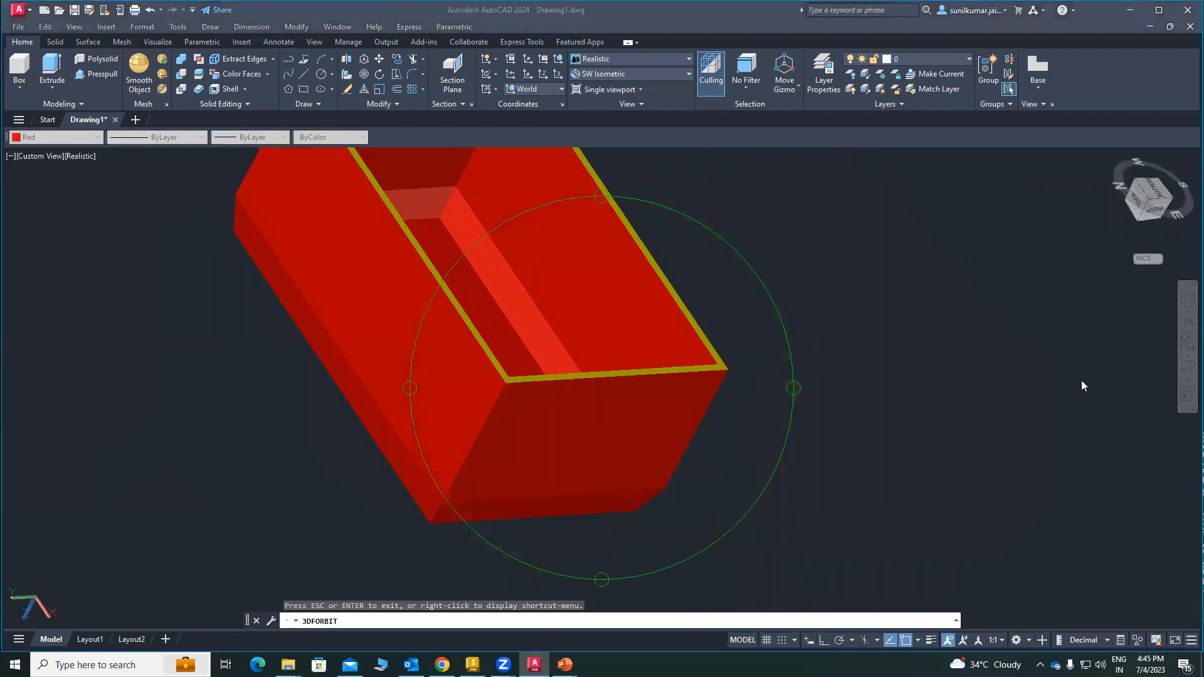